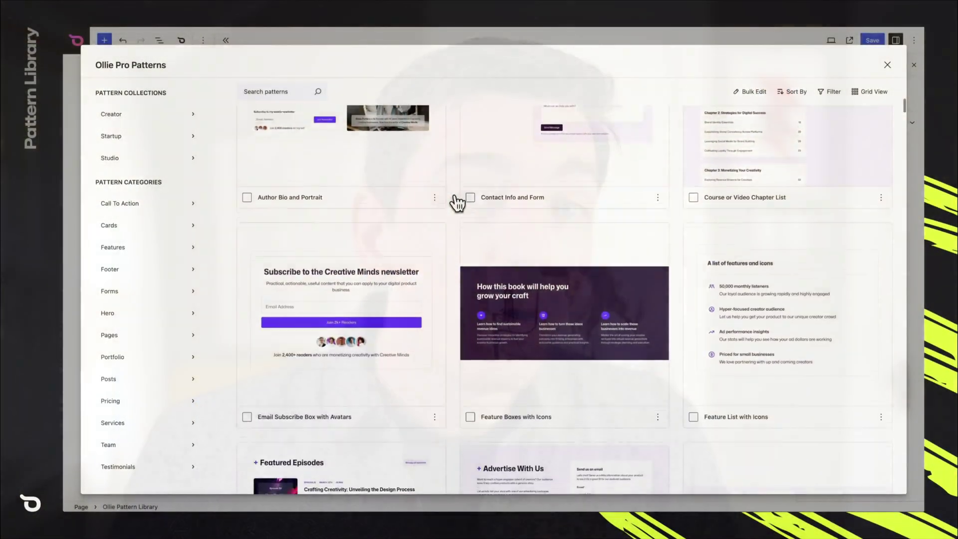
{"action": "scroll", "coordinate": [457, 203], "scroll_direction": "down", "scroll_amount": 5}
{"action": "scroll", "coordinate": [457, 202], "scroll_direction": "down", "scroll_amount": 1}
{"action": "scroll", "coordinate": [457, 202], "scroll_direction": "down", "scroll_amount": 4}
{"action": "scroll", "coordinate": [457, 202], "scroll_direction": "down", "scroll_amount": 2}
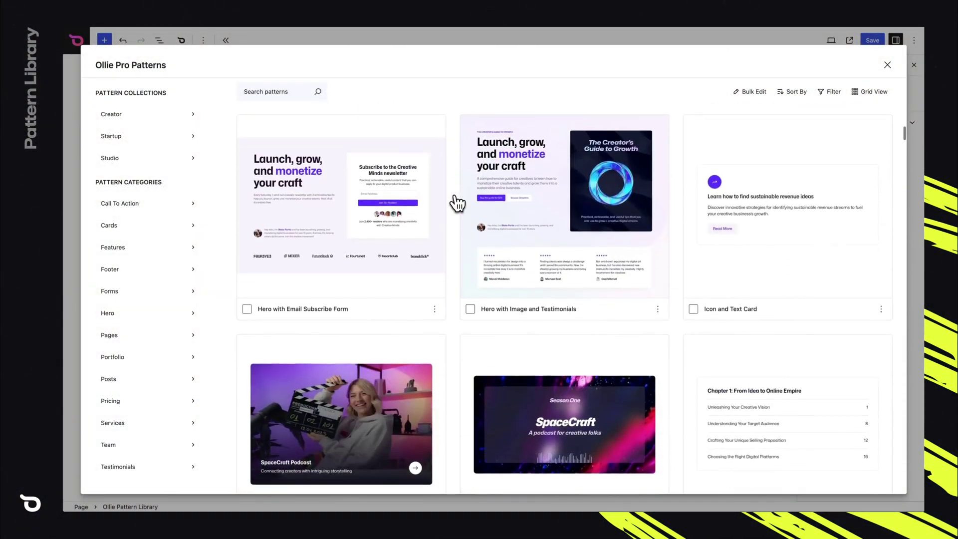
{"action": "scroll", "coordinate": [457, 203], "scroll_direction": "down", "scroll_amount": 3}
{"action": "scroll", "coordinate": [457, 202], "scroll_direction": "down", "scroll_amount": 1}
{"action": "scroll", "coordinate": [457, 203], "scroll_direction": "down", "scroll_amount": 5}
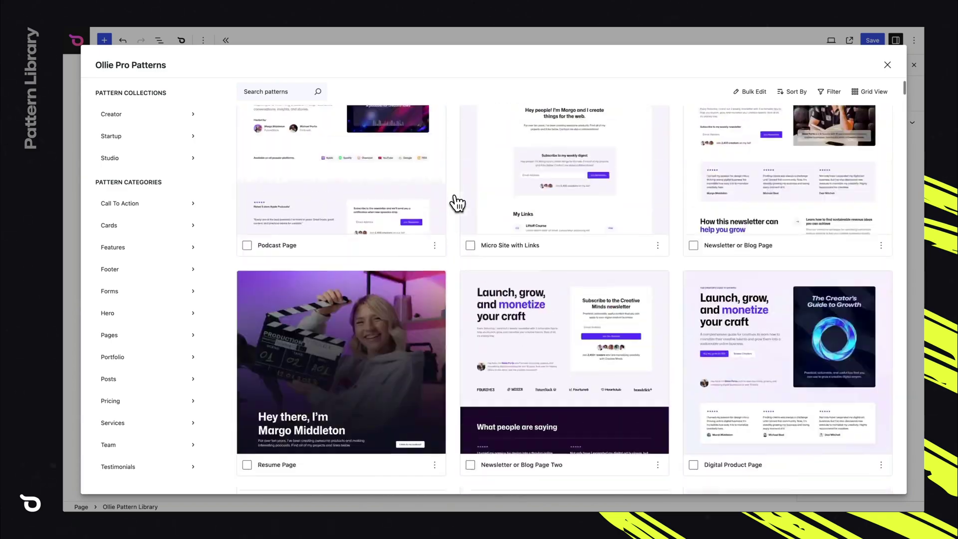
{"action": "scroll", "coordinate": [457, 202], "scroll_direction": "up", "scroll_amount": 2}
Open the Startup pattern collection from the Ollie Pro Patterns sidebar
{"action": "left_click", "coordinate": [175, 138]}
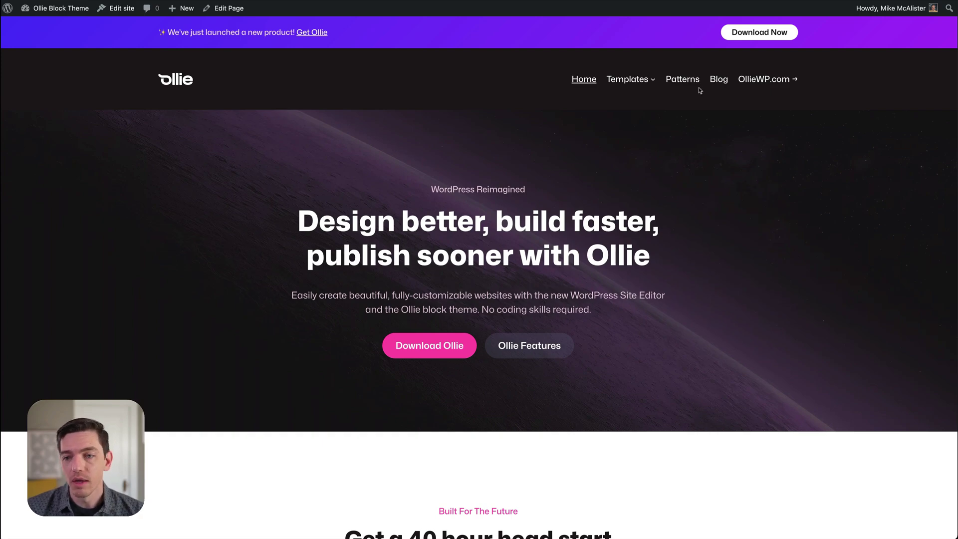
Go to the site's Blog page from the front-end navigation
{"action": "left_click", "coordinate": [717, 80]}
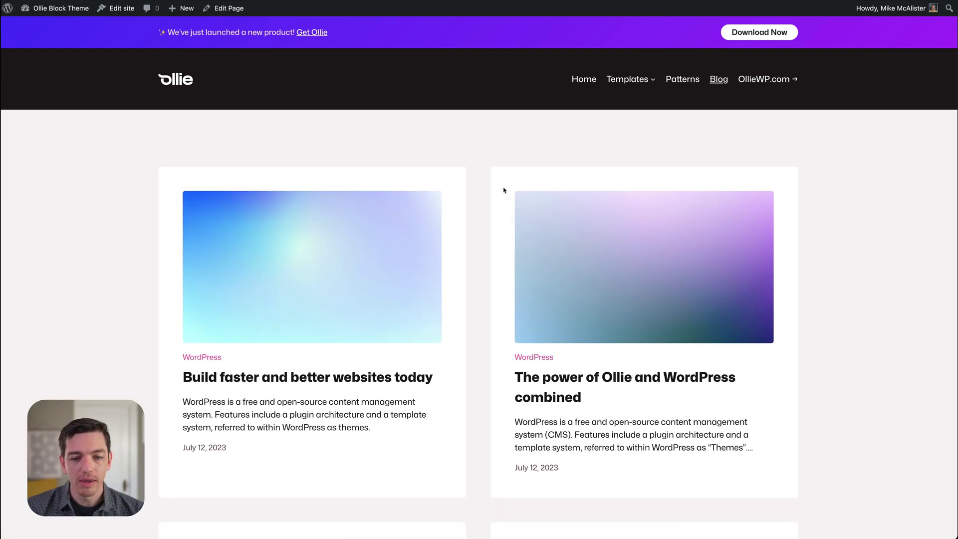
{"action": "scroll", "coordinate": [475, 195], "scroll_direction": "down", "scroll_amount": 4}
{"action": "scroll", "coordinate": [475, 195], "scroll_direction": "down", "scroll_amount": 3}
{"action": "scroll", "coordinate": [479, 190], "scroll_direction": "up", "scroll_amount": 2}
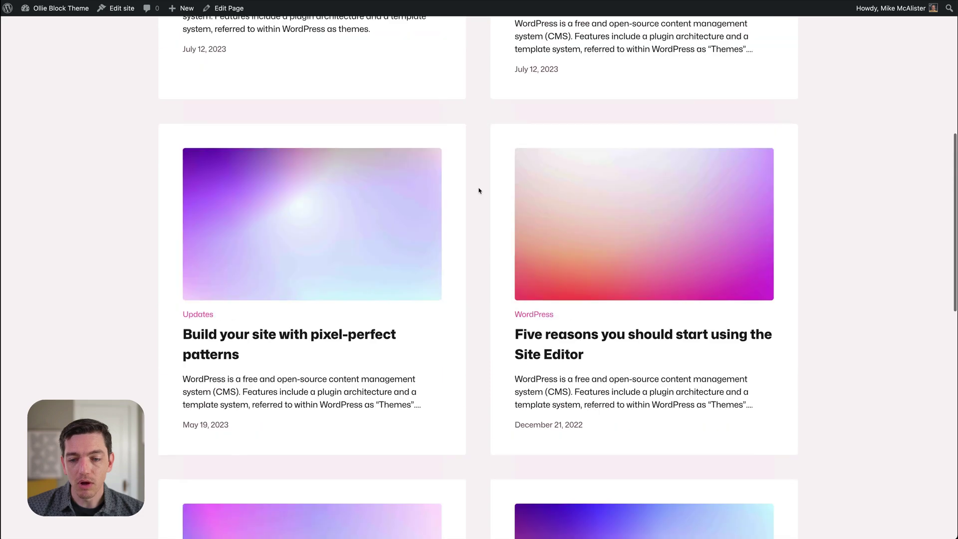
{"action": "scroll", "coordinate": [479, 191], "scroll_direction": "up", "scroll_amount": 5}
{"action": "scroll", "coordinate": [479, 173], "scroll_direction": "up", "scroll_amount": 1}
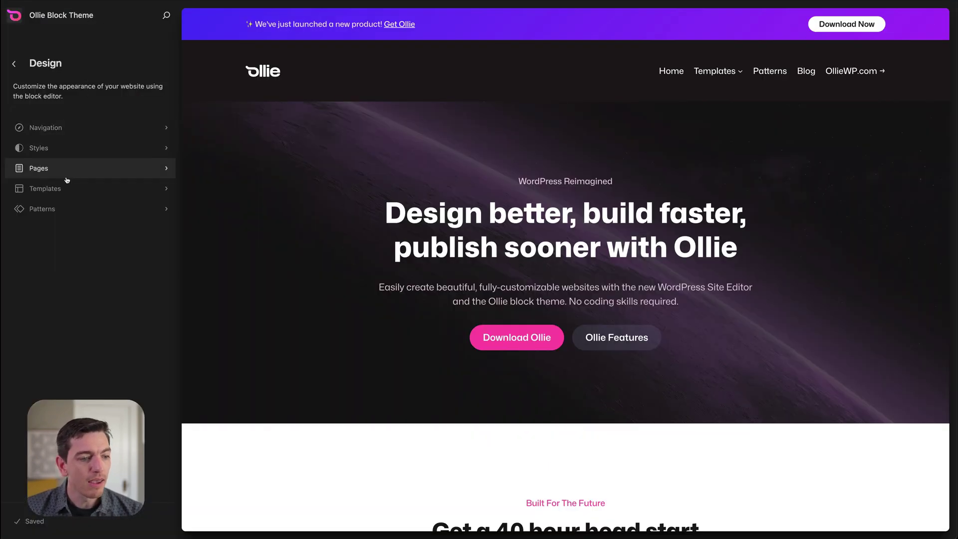
Open the Templates list and load the Index template in the editor
{"action": "left_click", "coordinate": [45, 190]}
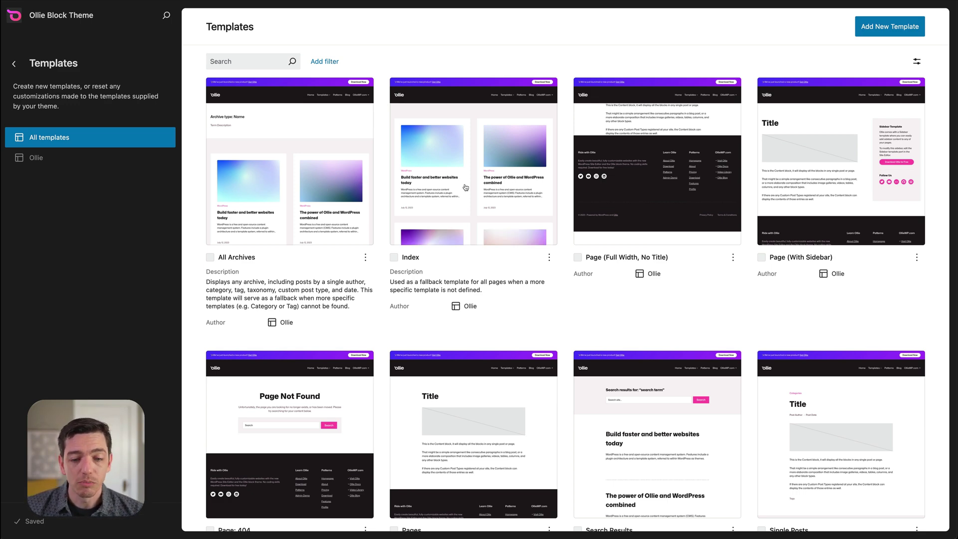
{"action": "left_click", "coordinate": [476, 174]}
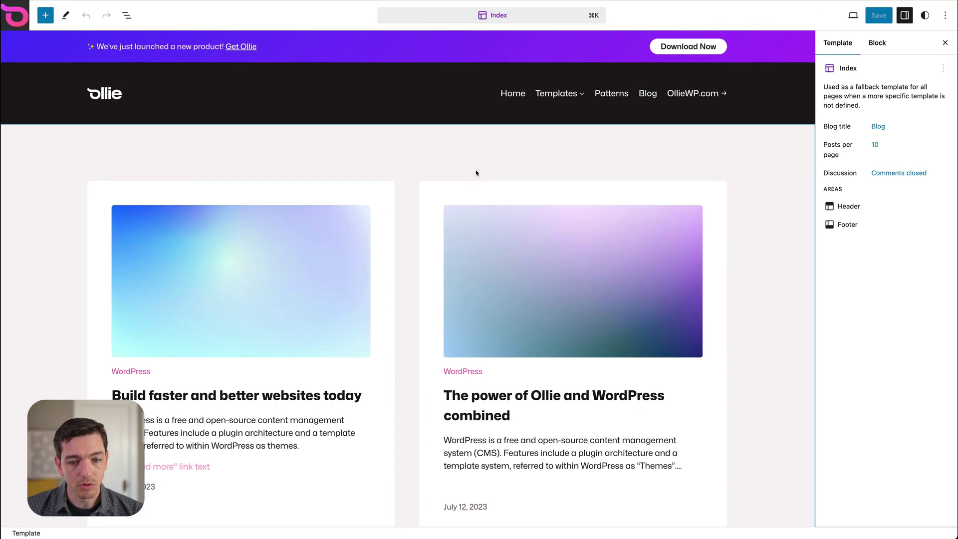
Delete the top-level Group holding the Query Loop via List View, confirming the warning, leaving Header and Footer
{"action": "left_click", "coordinate": [406, 164]}
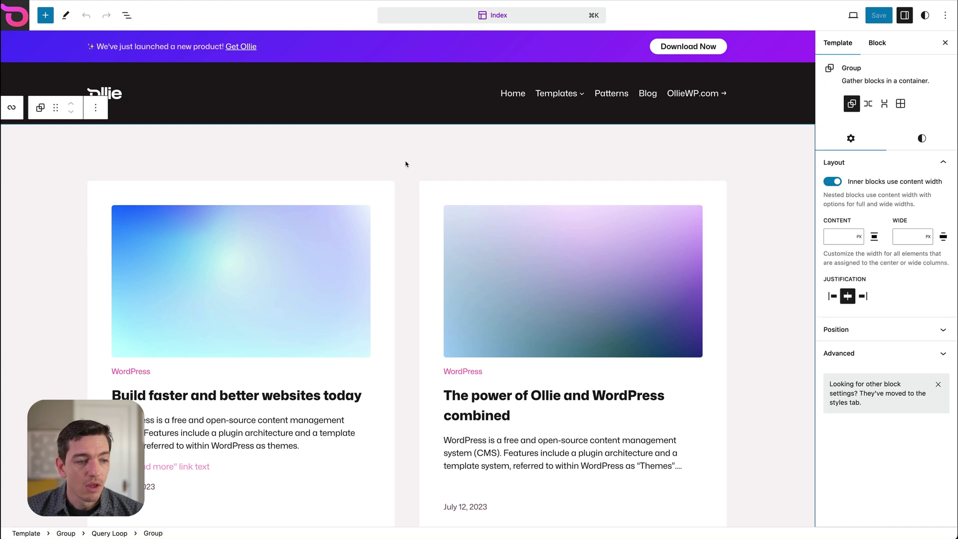
{"action": "left_click", "coordinate": [127, 15]}
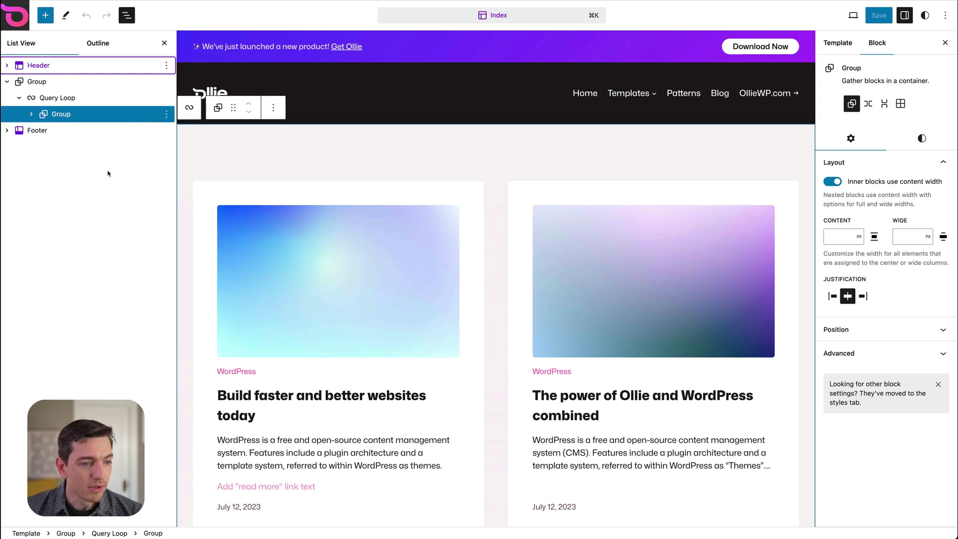
{"action": "left_click", "coordinate": [81, 82]}
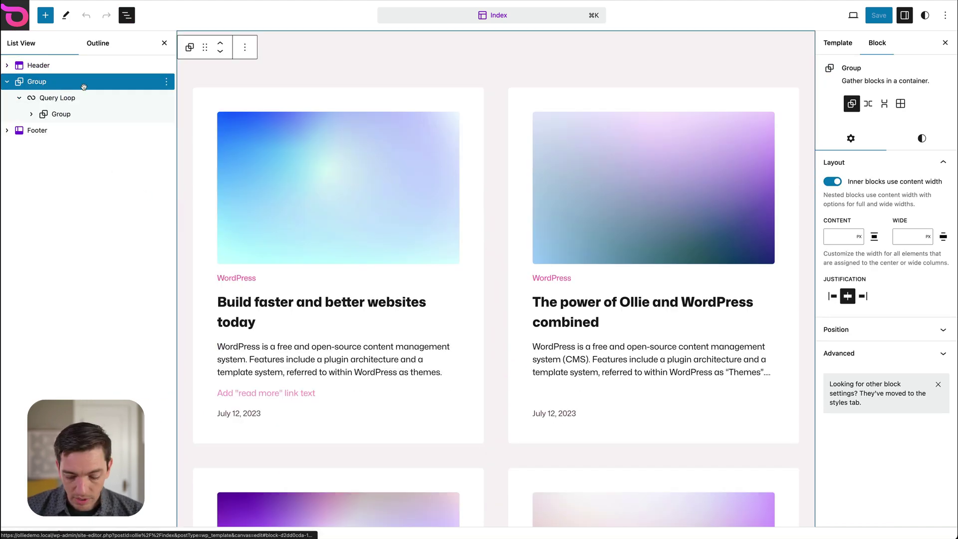
{"action": "key", "text": "Delete"}
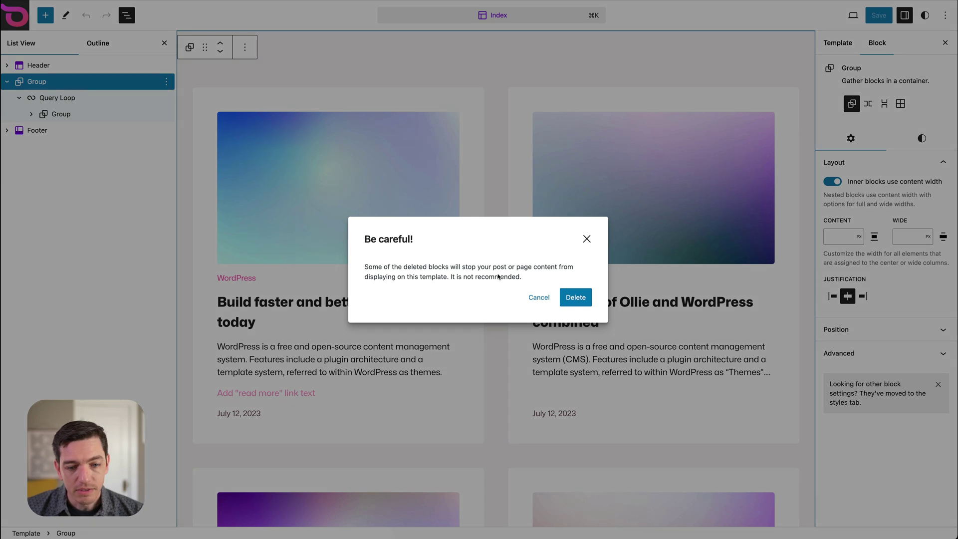
{"action": "left_click", "coordinate": [575, 297]}
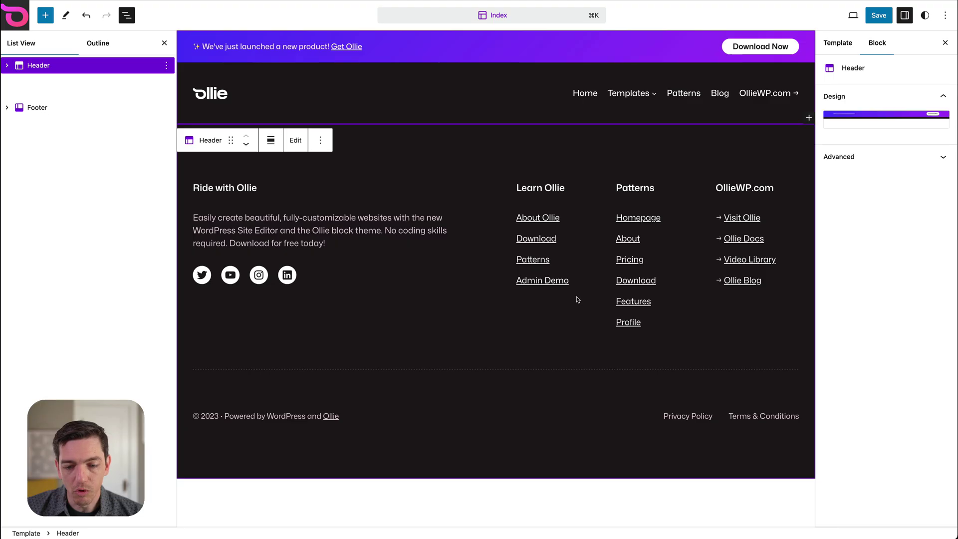
{"action": "left_click", "coordinate": [87, 81]}
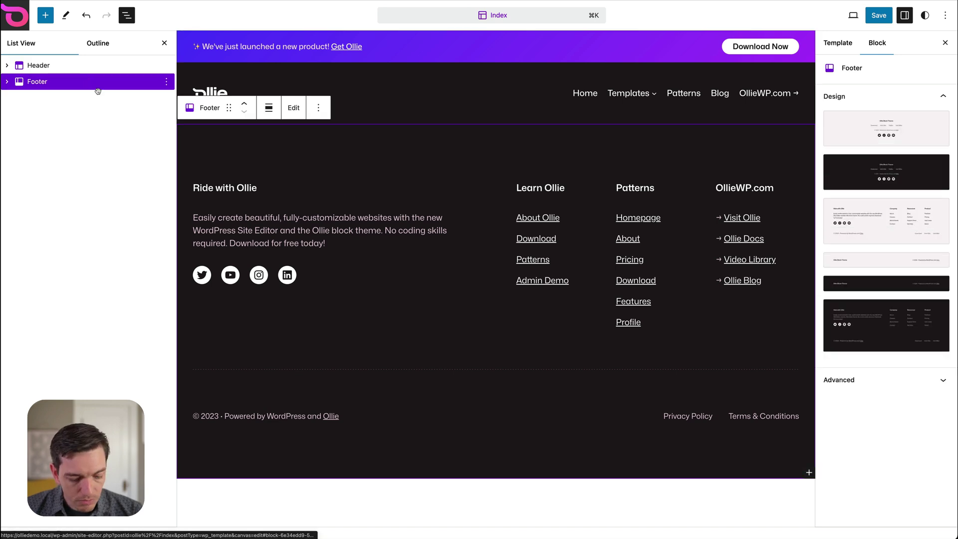
Insert an Ollie Pattern Library block above the Footer and launch its Ollie Pro Patterns library
{"action": "key", "text": "ctrl+alt+t"}
{"action": "type", "text": "/"}
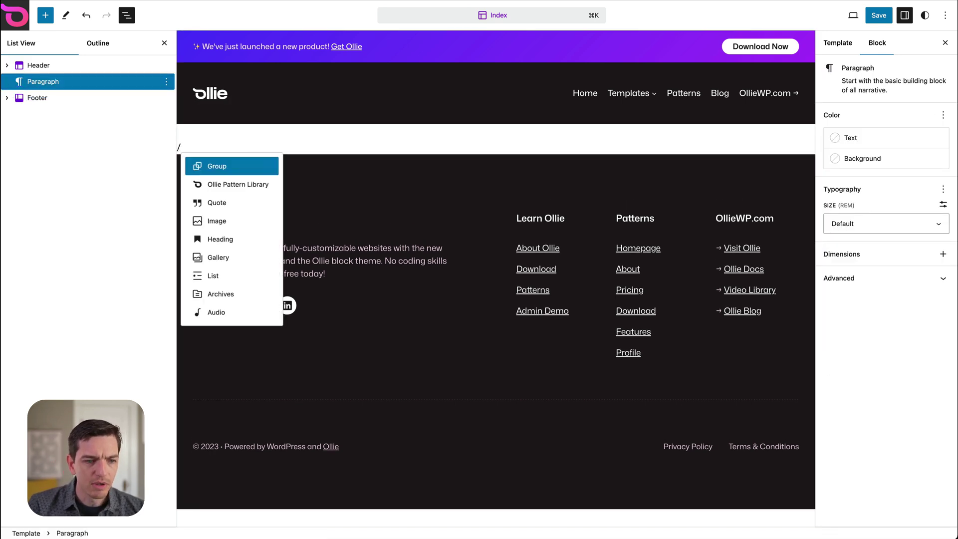
{"action": "key", "text": "Down"}
{"action": "key", "text": "Return"}
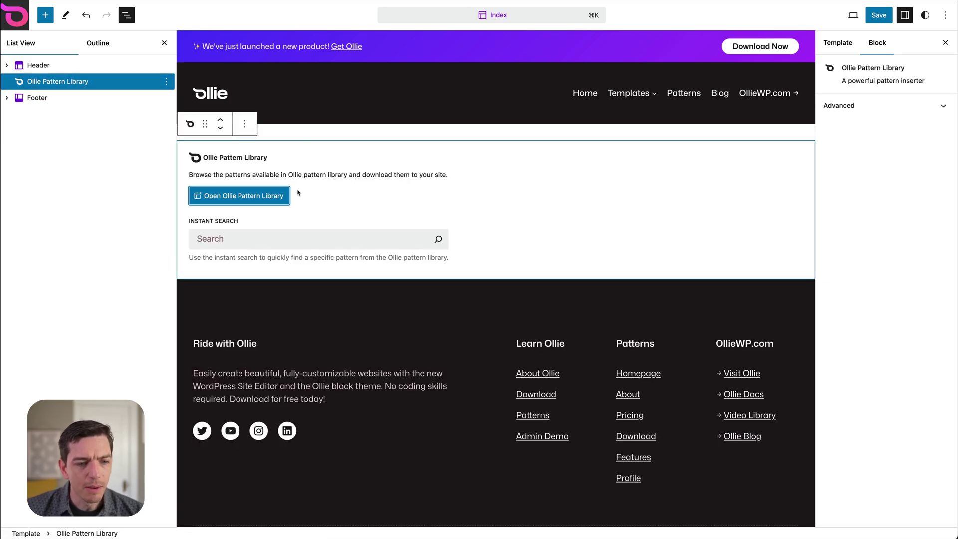
{"action": "left_click", "coordinate": [243, 196]}
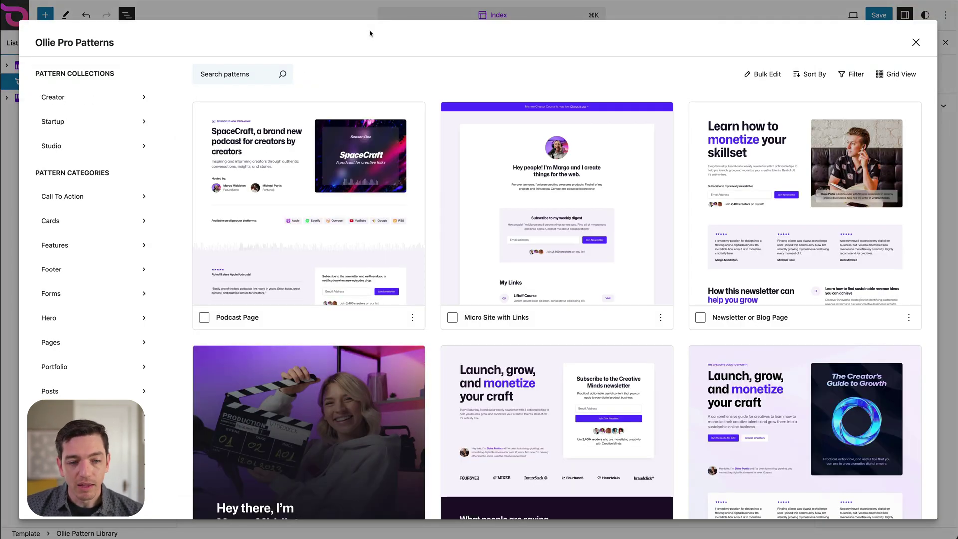
Open the Studio collection and view the Blog with Featured Post pattern details
{"action": "left_click", "coordinate": [111, 147]}
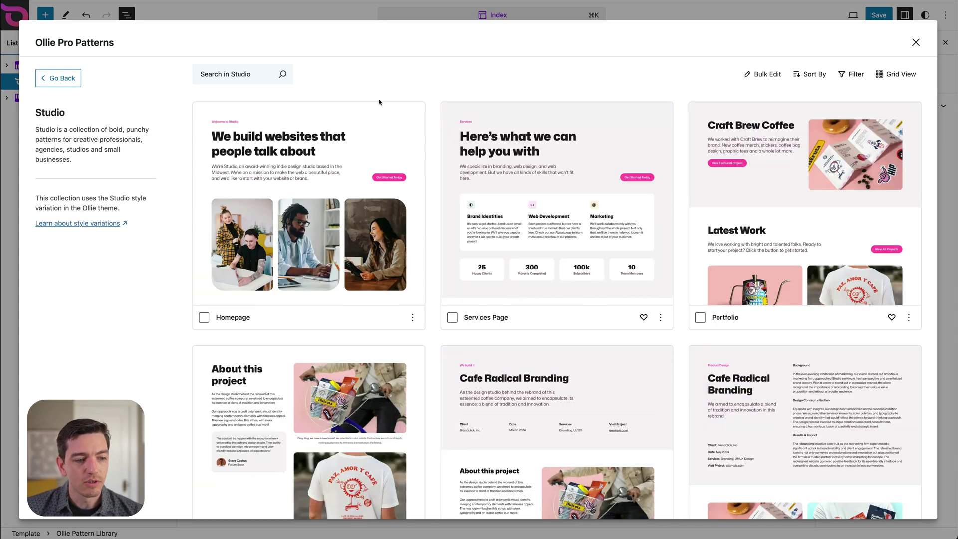
{"action": "scroll", "coordinate": [432, 213], "scroll_direction": "down", "scroll_amount": 5}
{"action": "scroll", "coordinate": [438, 213], "scroll_direction": "down", "scroll_amount": 5}
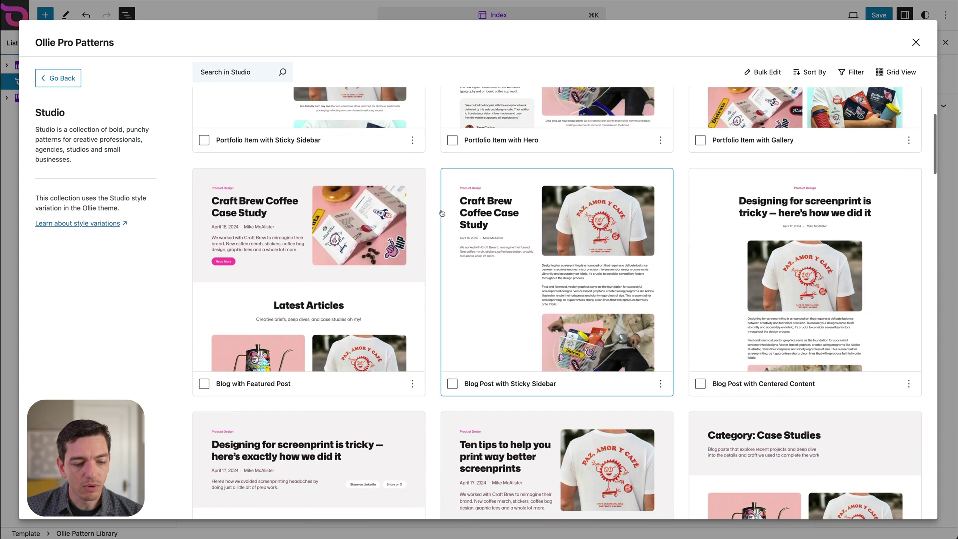
{"action": "left_click", "coordinate": [304, 278]}
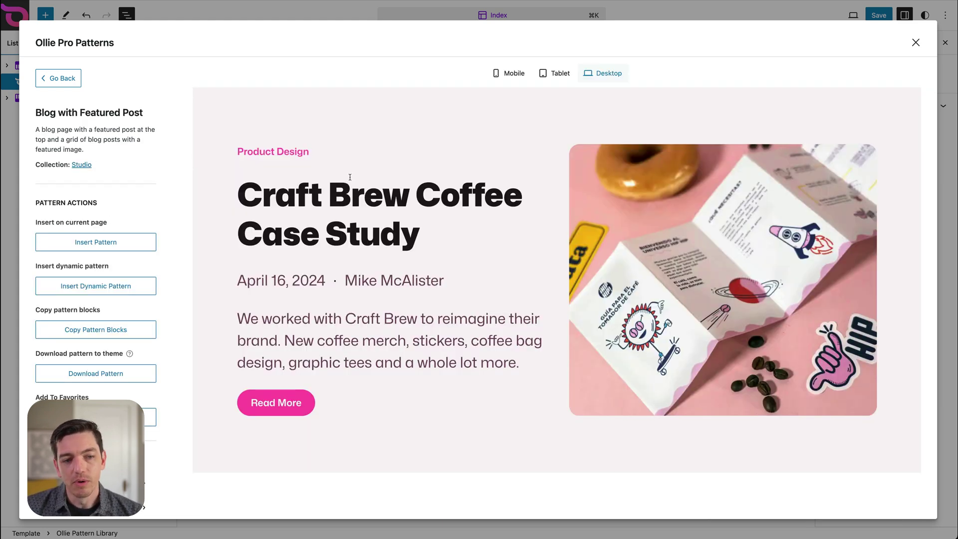
{"action": "scroll", "coordinate": [349, 176], "scroll_direction": "down", "scroll_amount": 2}
{"action": "scroll", "coordinate": [409, 204], "scroll_direction": "down", "scroll_amount": 3}
{"action": "scroll", "coordinate": [409, 203], "scroll_direction": "down", "scroll_amount": 4}
{"action": "scroll", "coordinate": [434, 199], "scroll_direction": "down", "scroll_amount": 2}
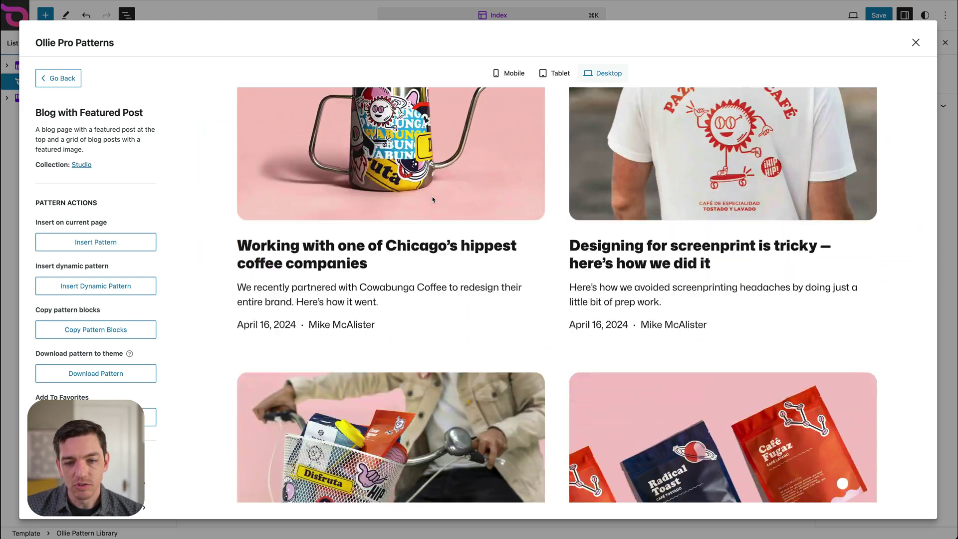
{"action": "scroll", "coordinate": [432, 197], "scroll_direction": "down", "scroll_amount": 3}
{"action": "scroll", "coordinate": [433, 194], "scroll_direction": "down", "scroll_amount": 3}
{"action": "scroll", "coordinate": [435, 197], "scroll_direction": "down", "scroll_amount": 2}
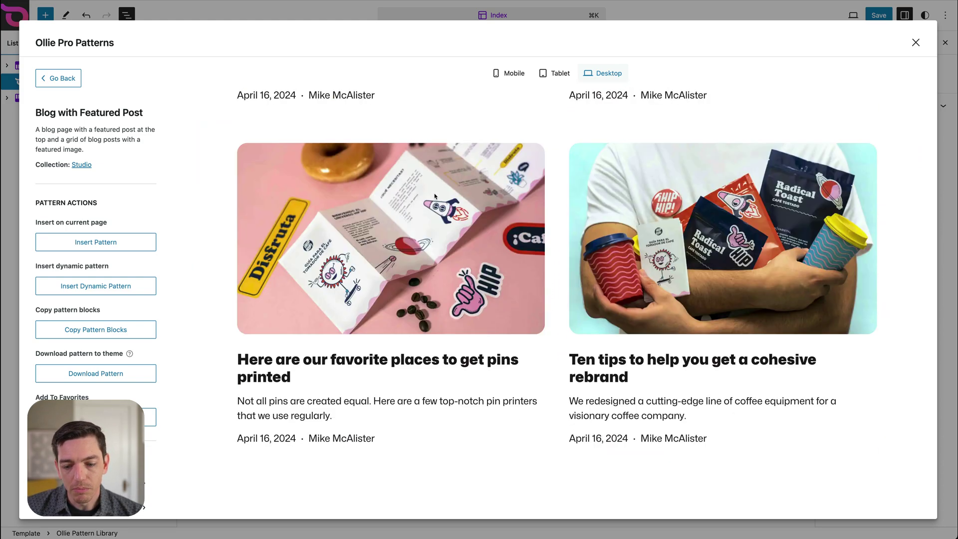
{"action": "scroll", "coordinate": [437, 195], "scroll_direction": "up", "scroll_amount": 3}
{"action": "scroll", "coordinate": [436, 194], "scroll_direction": "up", "scroll_amount": 2}
{"action": "scroll", "coordinate": [436, 195], "scroll_direction": "up", "scroll_amount": 3}
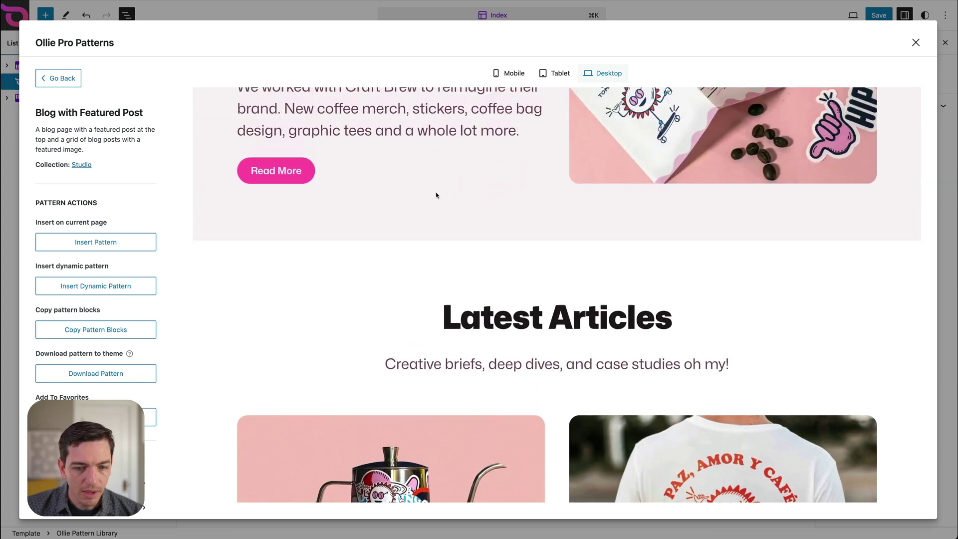
{"action": "scroll", "coordinate": [436, 195], "scroll_direction": "up", "scroll_amount": 3}
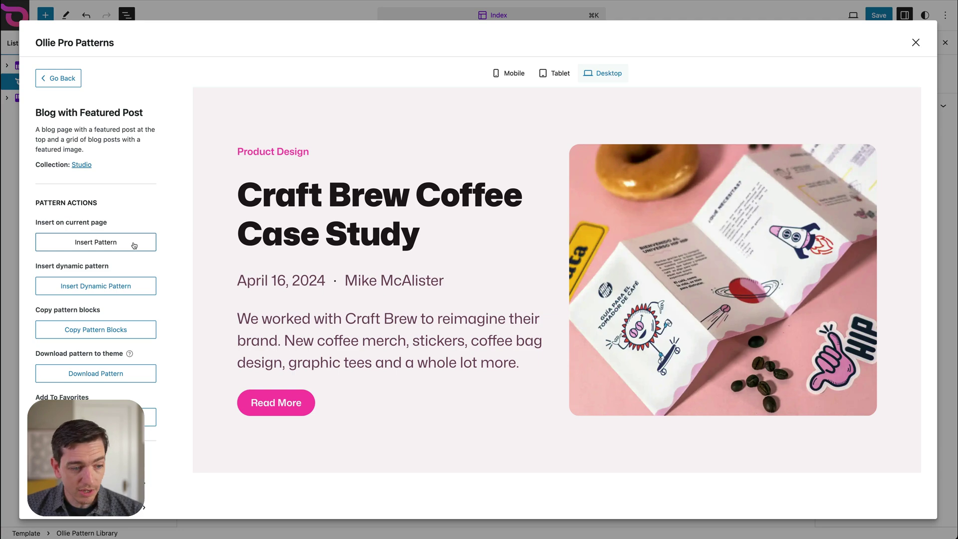
Insert the Blog with Featured Post pattern and inspect its Latest Posts headings and images
{"action": "left_click", "coordinate": [133, 245]}
{"action": "scroll", "coordinate": [360, 178], "scroll_direction": "down", "scroll_amount": 1}
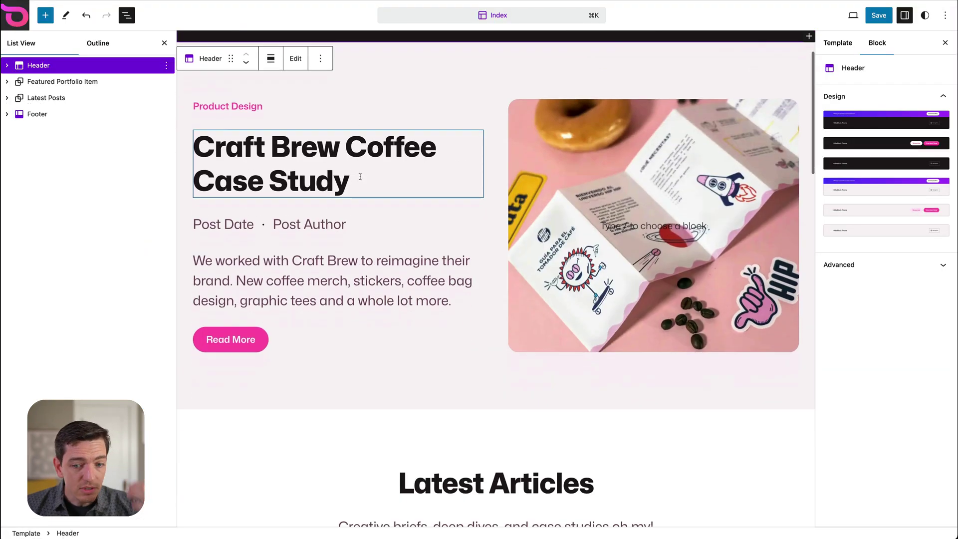
{"action": "scroll", "coordinate": [392, 160], "scroll_direction": "down", "scroll_amount": 1}
{"action": "scroll", "coordinate": [392, 154], "scroll_direction": "down", "scroll_amount": 3}
{"action": "scroll", "coordinate": [389, 158], "scroll_direction": "down", "scroll_amount": 2}
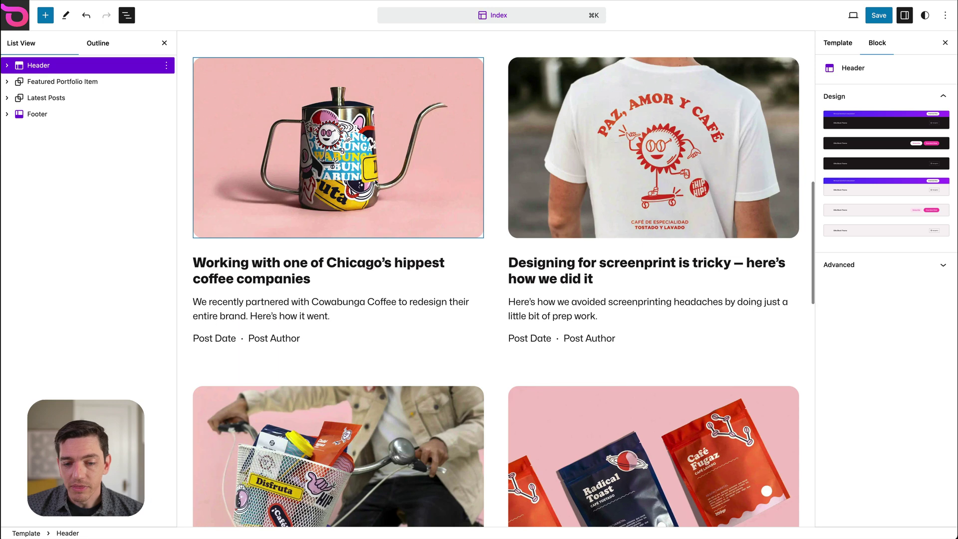
{"action": "scroll", "coordinate": [367, 210], "scroll_direction": "down", "scroll_amount": 2}
{"action": "left_click", "coordinate": [357, 216]}
{"action": "left_click", "coordinate": [556, 231]}
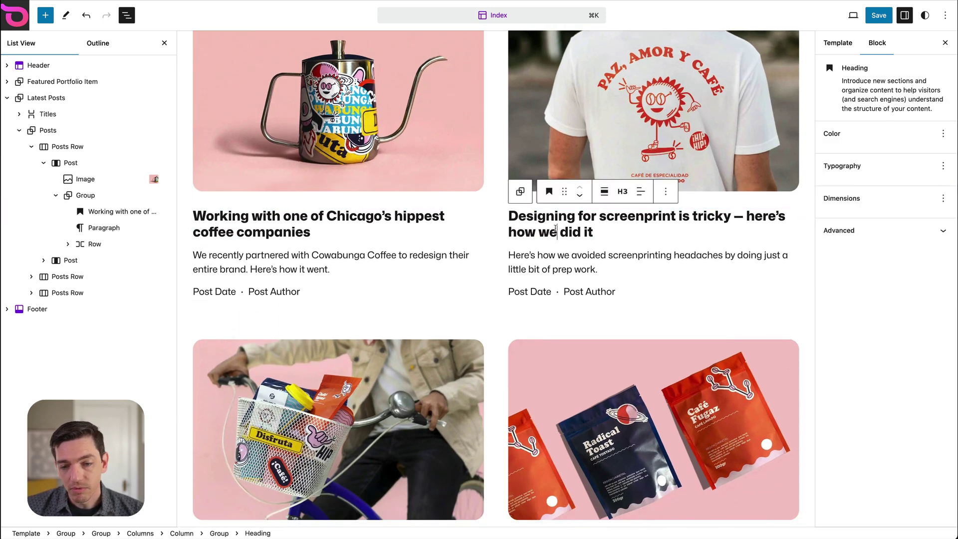
{"action": "left_click", "coordinate": [569, 157]}
{"action": "left_click", "coordinate": [459, 146]}
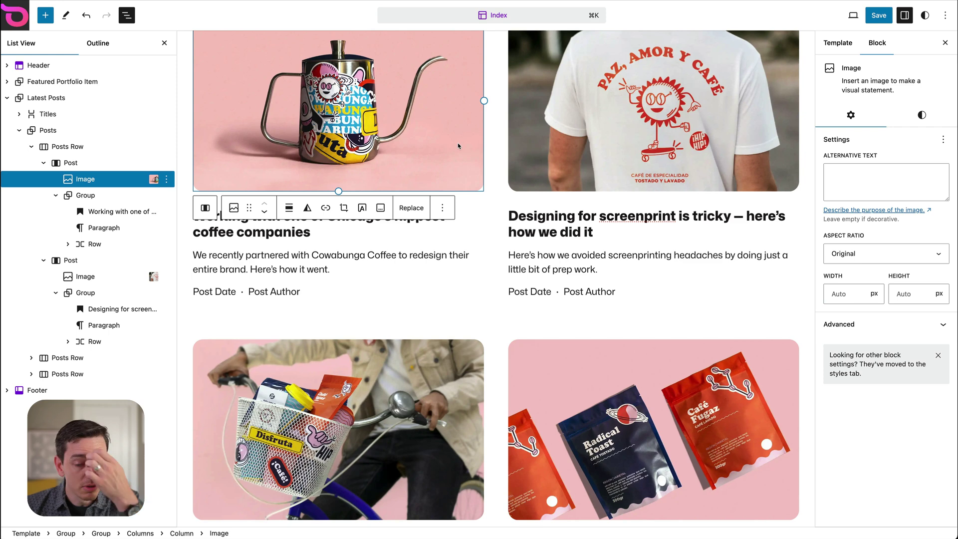
{"action": "scroll", "coordinate": [524, 247], "scroll_direction": "down", "scroll_amount": 3}
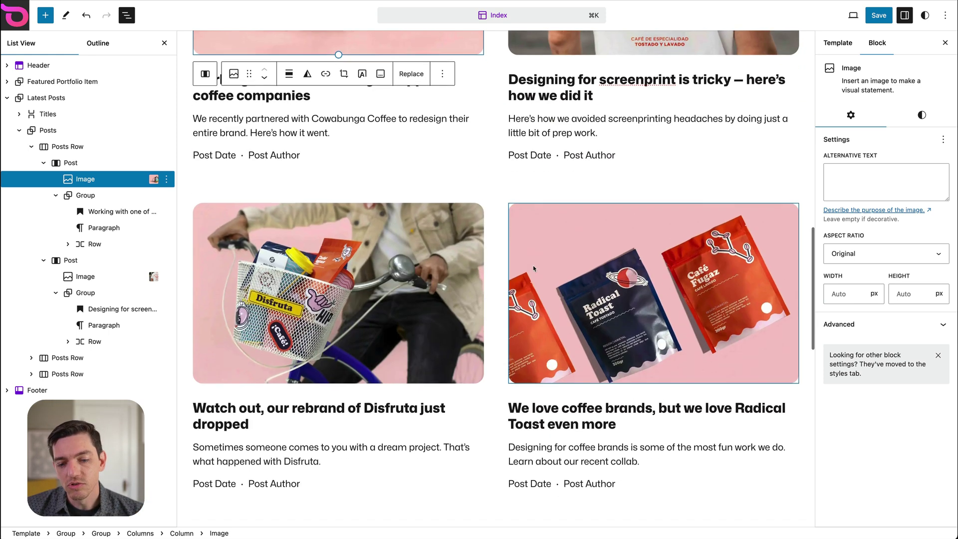
{"action": "left_click", "coordinate": [469, 238]}
{"action": "left_click", "coordinate": [567, 240]}
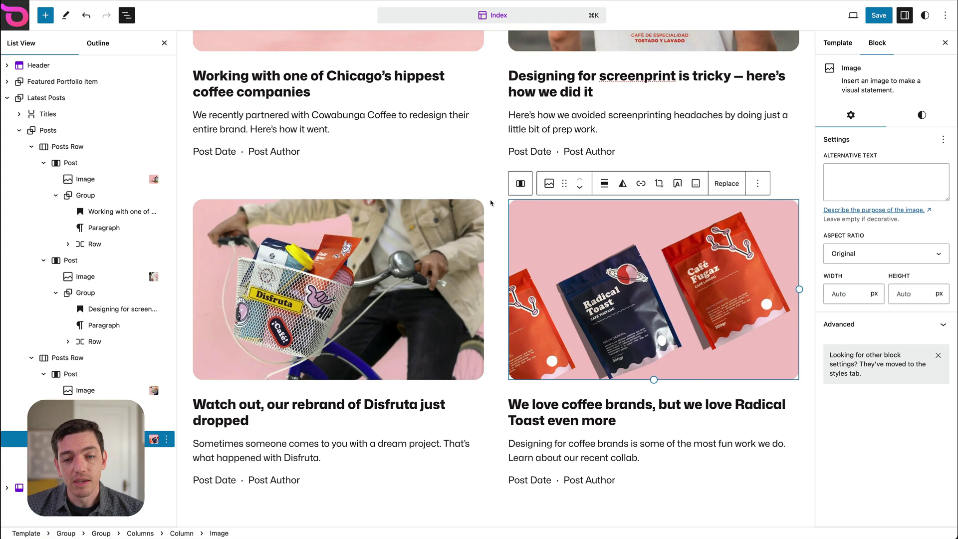
{"action": "scroll", "coordinate": [427, 100], "scroll_direction": "up", "scroll_amount": 3}
{"action": "scroll", "coordinate": [427, 100], "scroll_direction": "up", "scroll_amount": 2}
{"action": "scroll", "coordinate": [441, 128], "scroll_direction": "up", "scroll_amount": 3}
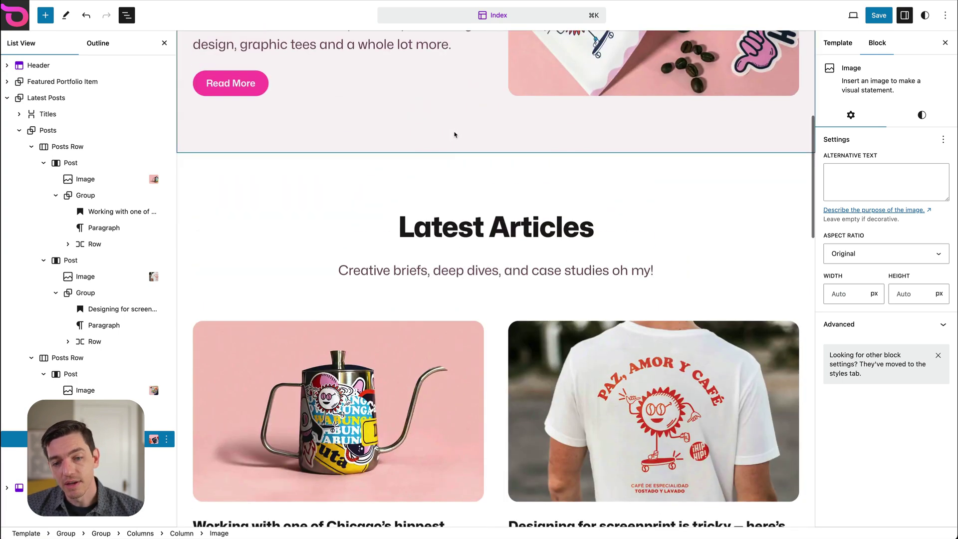
{"action": "scroll", "coordinate": [453, 150], "scroll_direction": "up", "scroll_amount": 1}
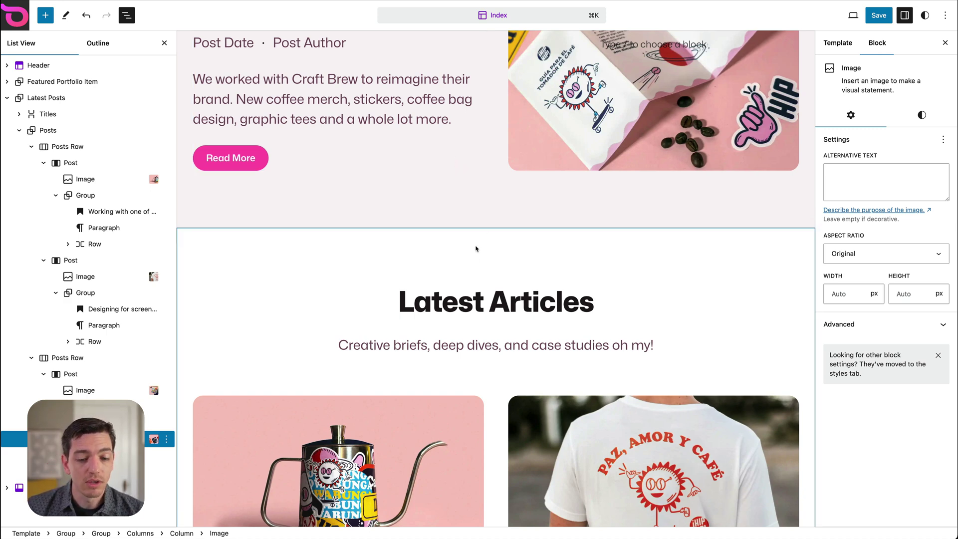
Remove the static Latest Posts sections, then reopen Studio's Blog with Featured Post pattern in the library
{"action": "left_click", "coordinate": [466, 233]}
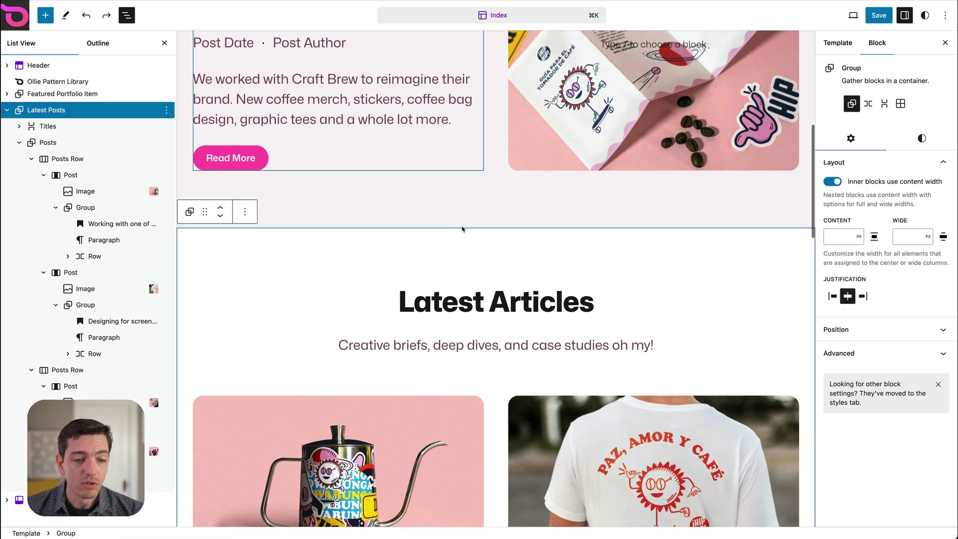
{"action": "key", "text": "BackSpace"}
{"action": "key", "text": "BackSpace"}
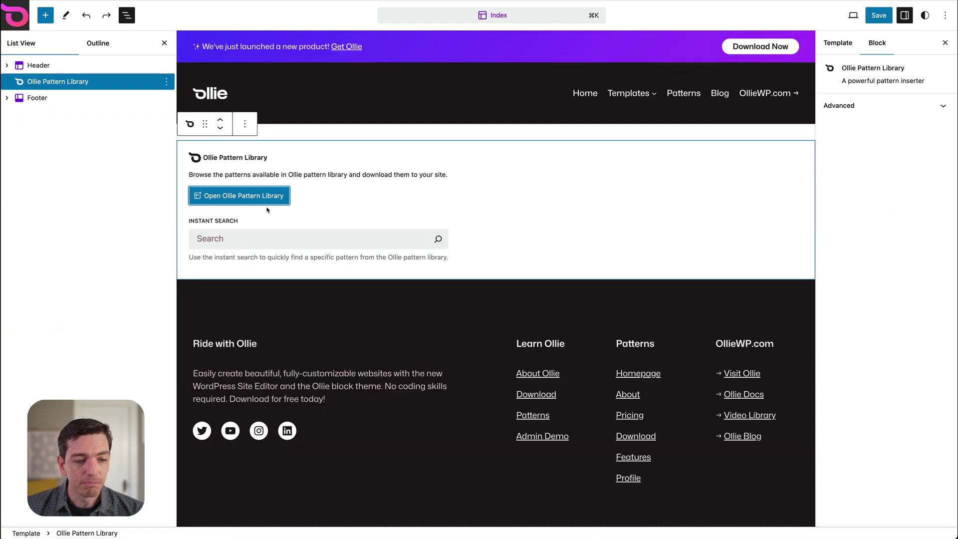
{"action": "left_click", "coordinate": [267, 197]}
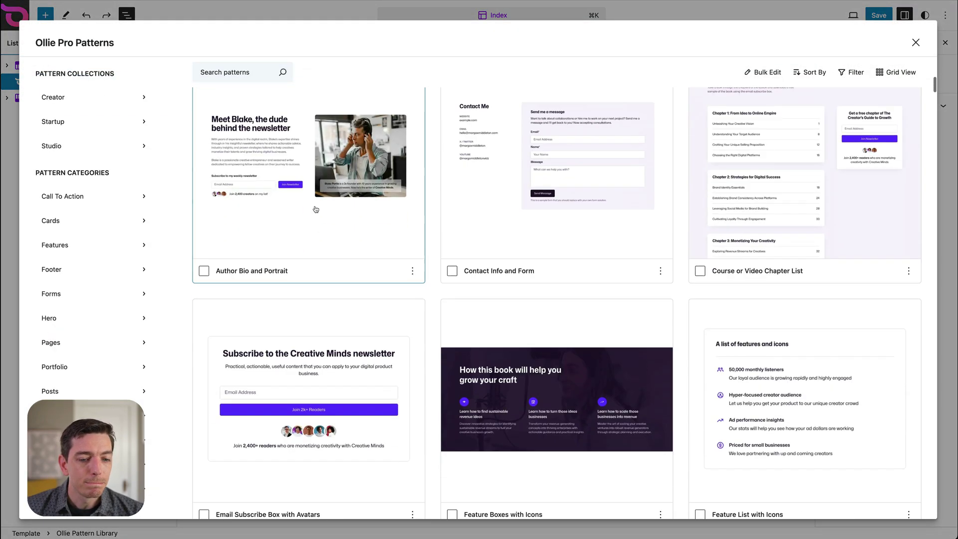
{"action": "scroll", "coordinate": [315, 207], "scroll_direction": "down", "scroll_amount": 3}
{"action": "left_click", "coordinate": [135, 145]}
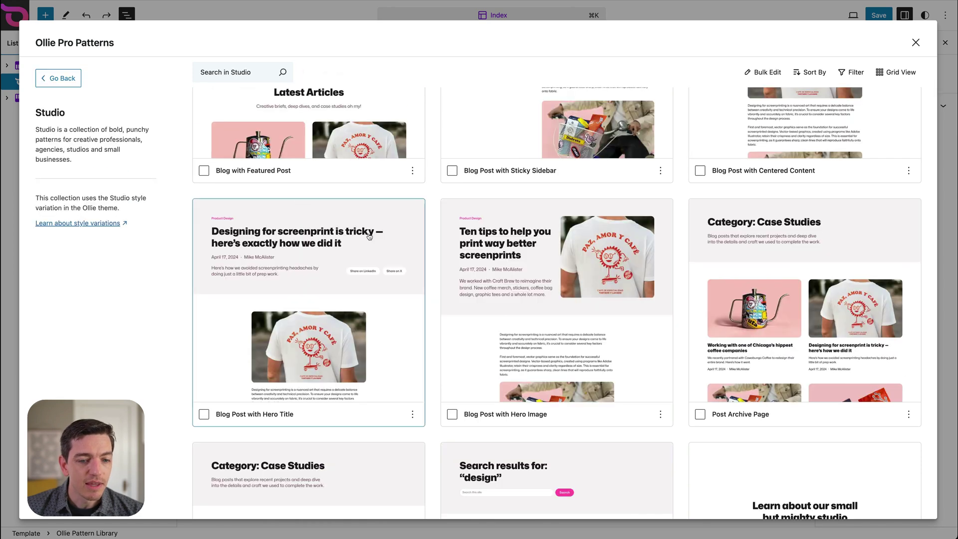
{"action": "scroll", "coordinate": [368, 237], "scroll_direction": "down", "scroll_amount": 4}
{"action": "scroll", "coordinate": [360, 232], "scroll_direction": "up", "scroll_amount": 2}
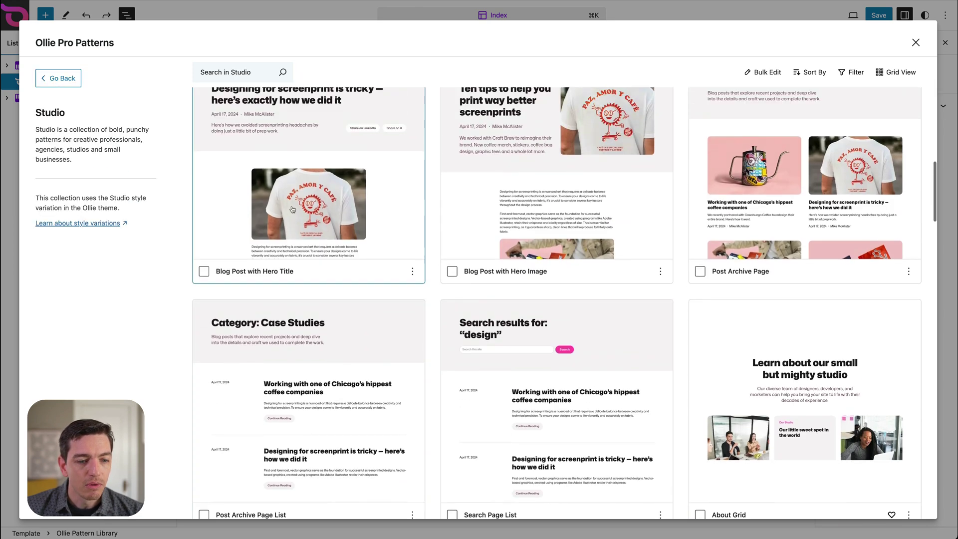
{"action": "scroll", "coordinate": [292, 209], "scroll_direction": "up", "scroll_amount": 1}
{"action": "scroll", "coordinate": [319, 226], "scroll_direction": "up", "scroll_amount": 3}
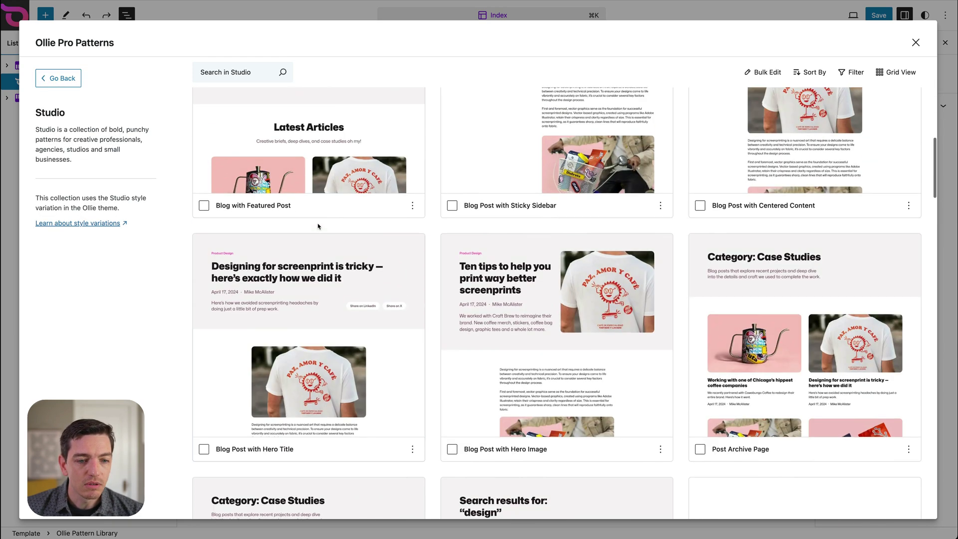
{"action": "scroll", "coordinate": [317, 223], "scroll_direction": "up", "scroll_amount": 2}
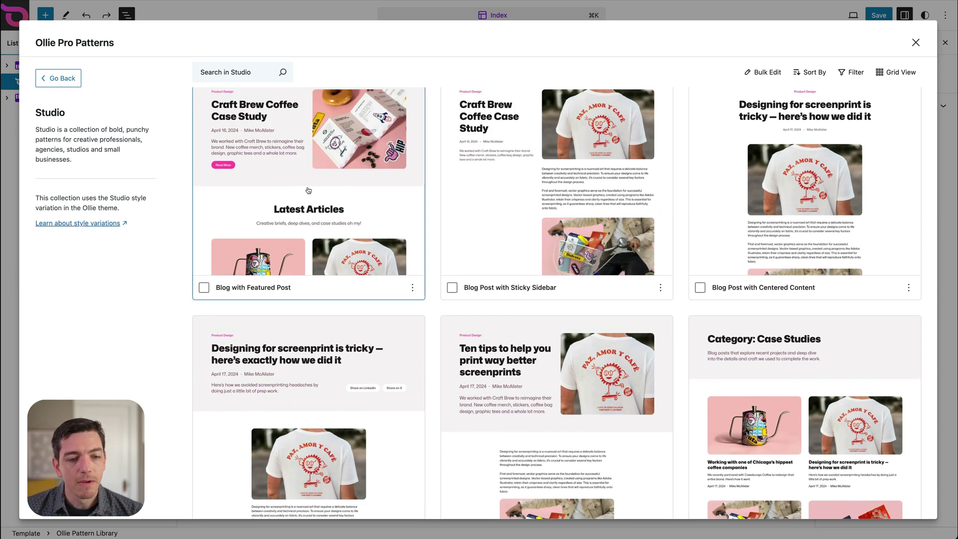
{"action": "left_click", "coordinate": [308, 191]}
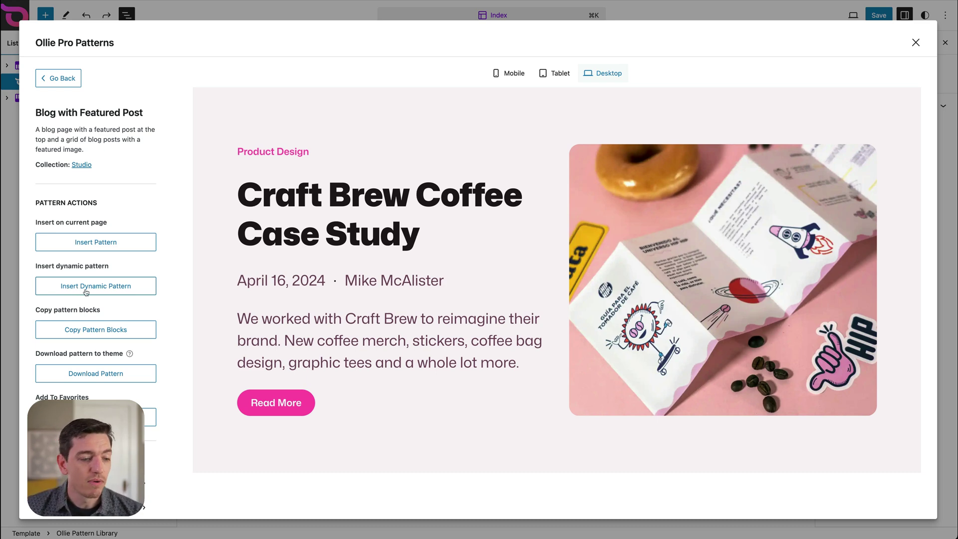
Insert Blog with Featured Post as a dynamic pattern showing the site's real posts
{"action": "left_click", "coordinate": [90, 289]}
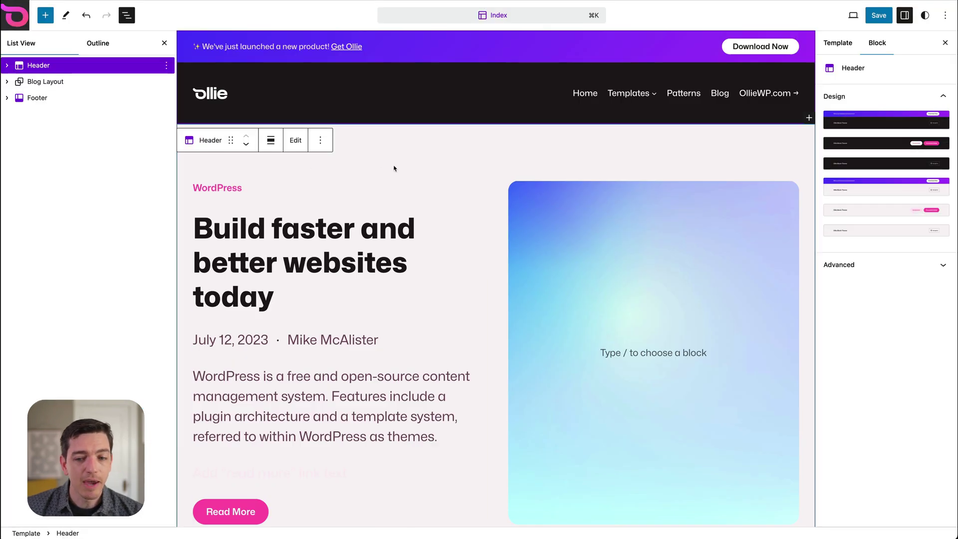
{"action": "scroll", "coordinate": [393, 180], "scroll_direction": "down", "scroll_amount": 2}
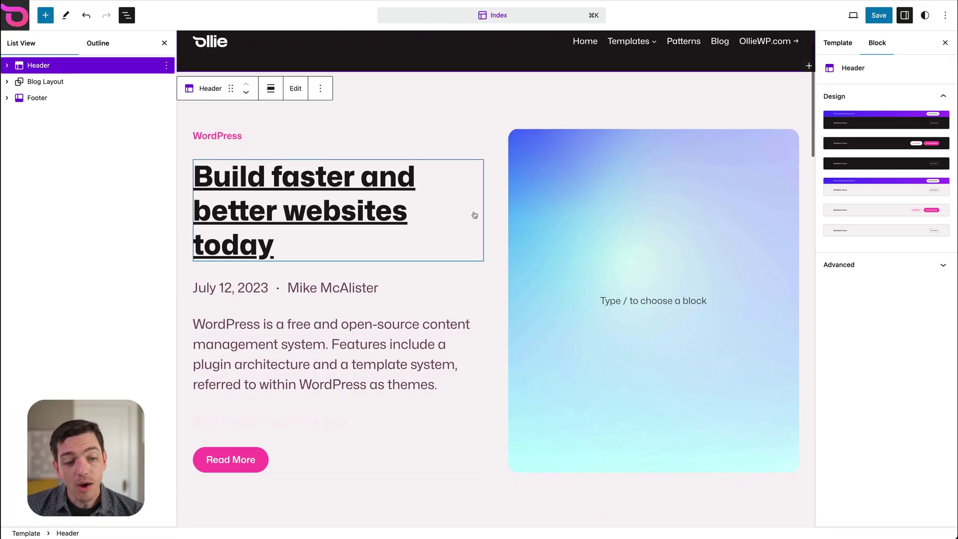
{"action": "scroll", "coordinate": [475, 214], "scroll_direction": "down", "scroll_amount": 2}
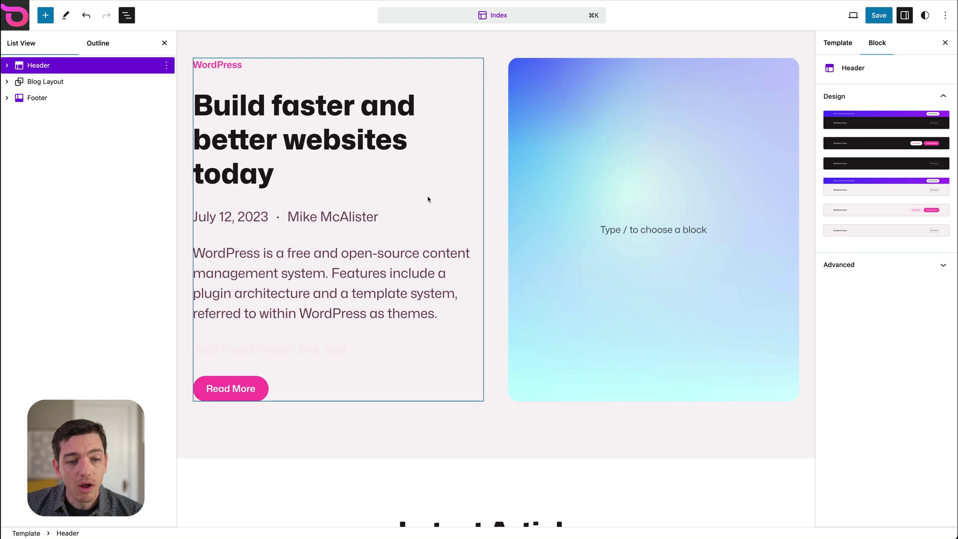
{"action": "scroll", "coordinate": [307, 153], "scroll_direction": "down", "scroll_amount": 5}
{"action": "scroll", "coordinate": [313, 150], "scroll_direction": "down", "scroll_amount": 5}
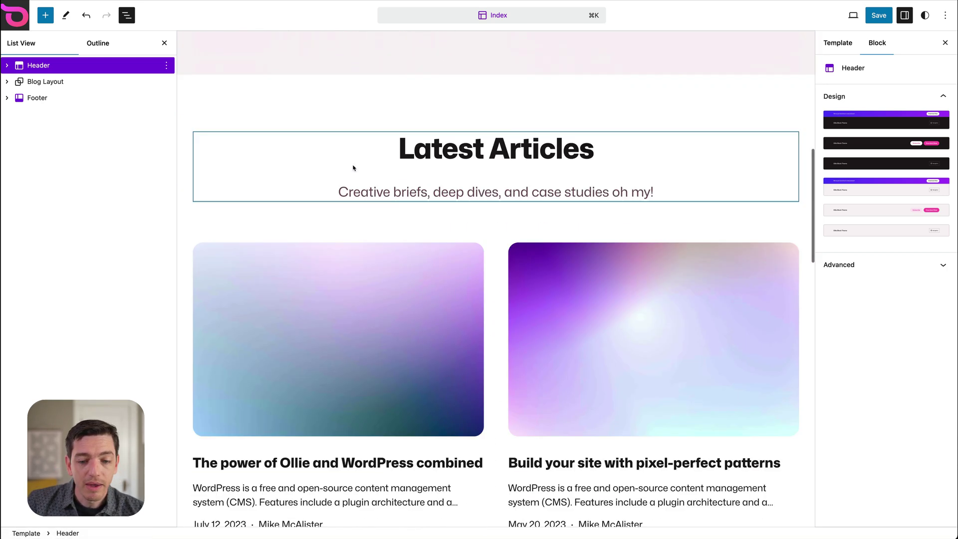
{"action": "scroll", "coordinate": [353, 167], "scroll_direction": "down", "scroll_amount": 3}
{"action": "scroll", "coordinate": [377, 179], "scroll_direction": "down", "scroll_amount": 1}
{"action": "scroll", "coordinate": [591, 220], "scroll_direction": "down", "scroll_amount": 1}
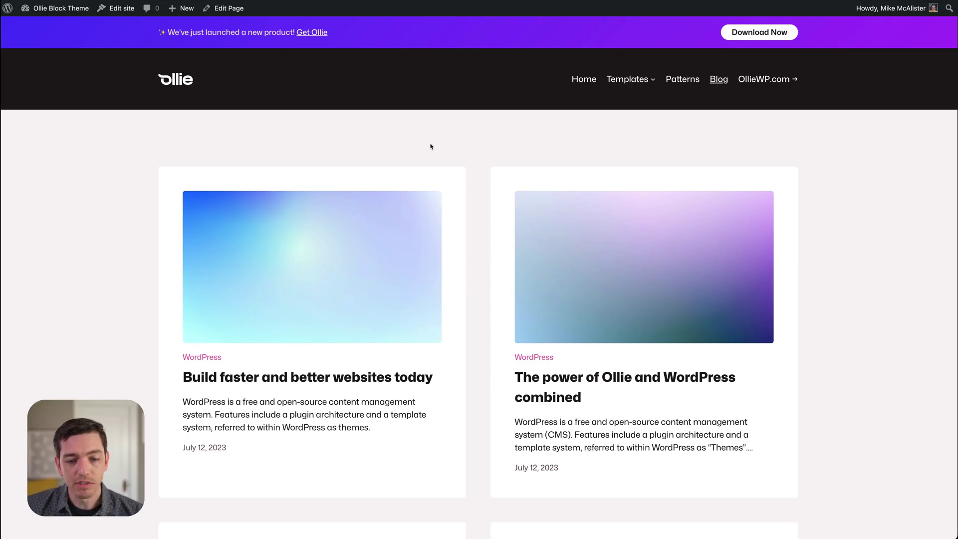
{"action": "scroll", "coordinate": [417, 109], "scroll_direction": "down", "scroll_amount": 2}
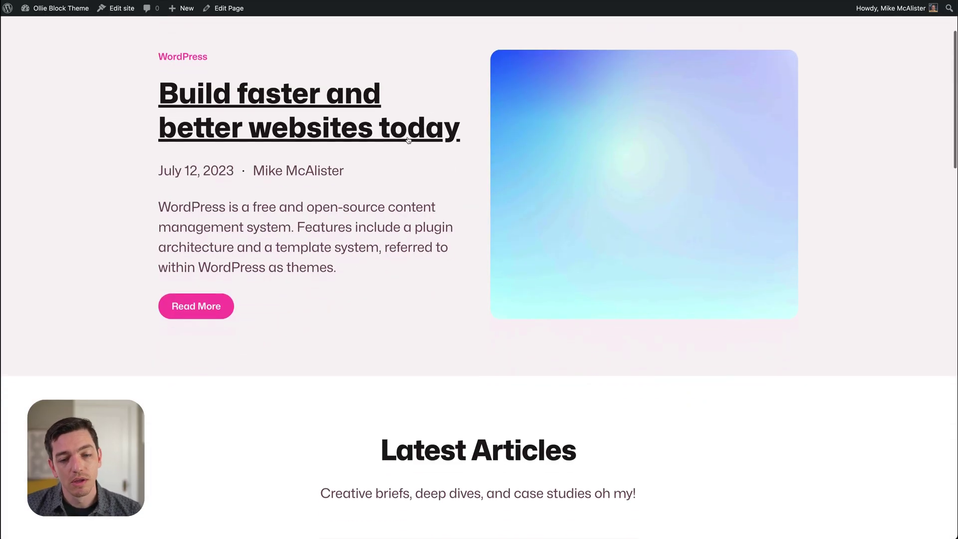
{"action": "scroll", "coordinate": [370, 186], "scroll_direction": "down", "scroll_amount": 2}
{"action": "scroll", "coordinate": [367, 199], "scroll_direction": "down", "scroll_amount": 2}
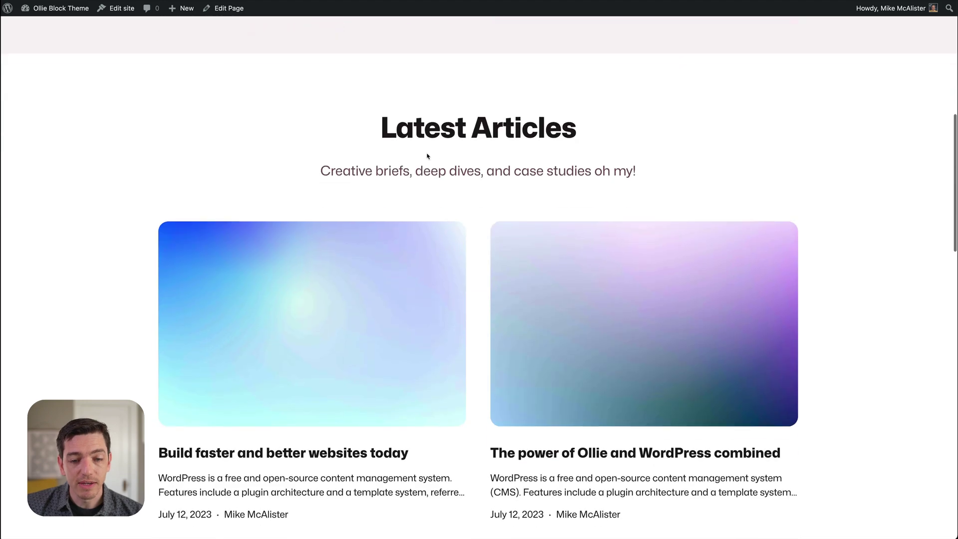
{"action": "scroll", "coordinate": [394, 161], "scroll_direction": "up", "scroll_amount": 2}
{"action": "scroll", "coordinate": [394, 160], "scroll_direction": "up", "scroll_amount": 3}
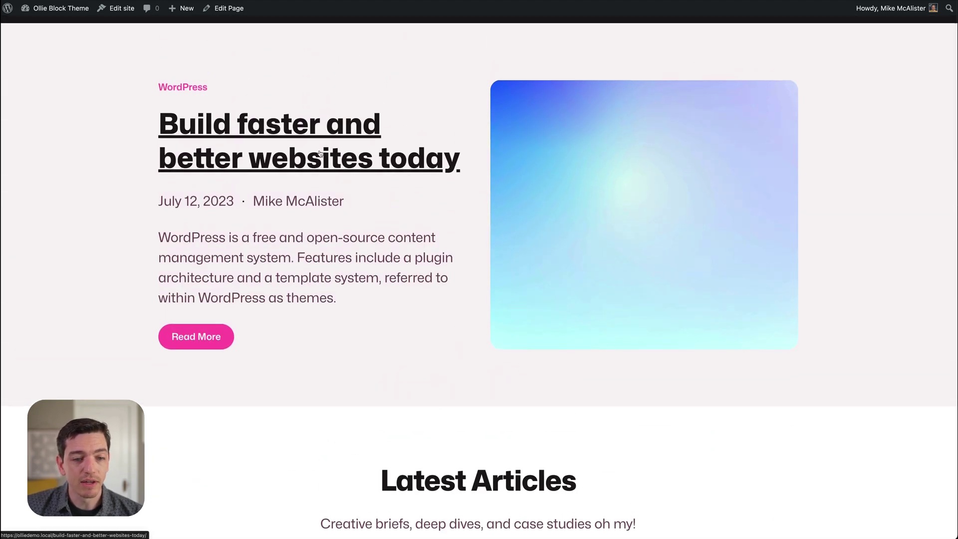
Open the featured post 'Build faster and better websites today', then return to the Blog page
{"action": "left_click", "coordinate": [320, 153]}
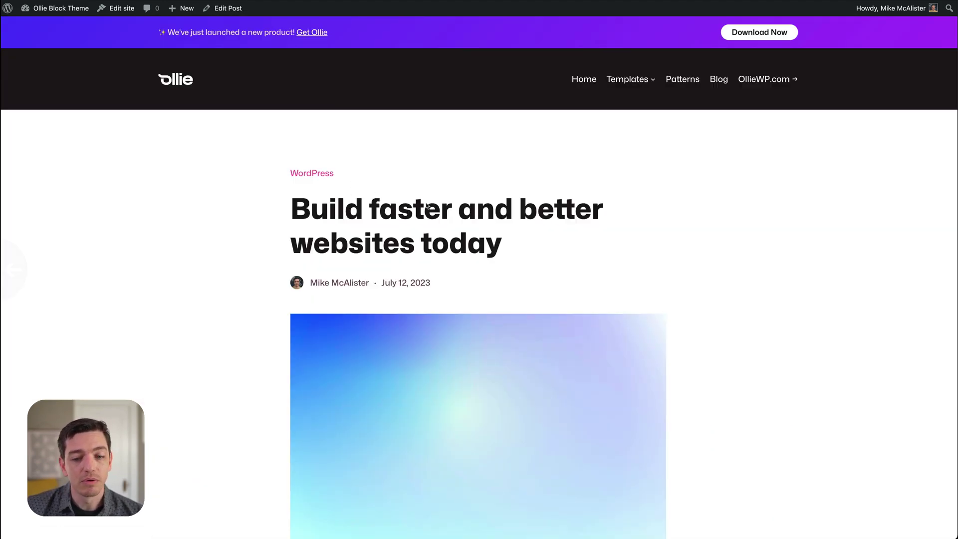
{"action": "key", "text": "alt+Left"}
{"action": "scroll", "coordinate": [560, 202], "scroll_direction": "down", "scroll_amount": 2}
{"action": "scroll", "coordinate": [368, 304], "scroll_direction": "down", "scroll_amount": 1}
{"action": "scroll", "coordinate": [368, 304], "scroll_direction": "down", "scroll_amount": 3}
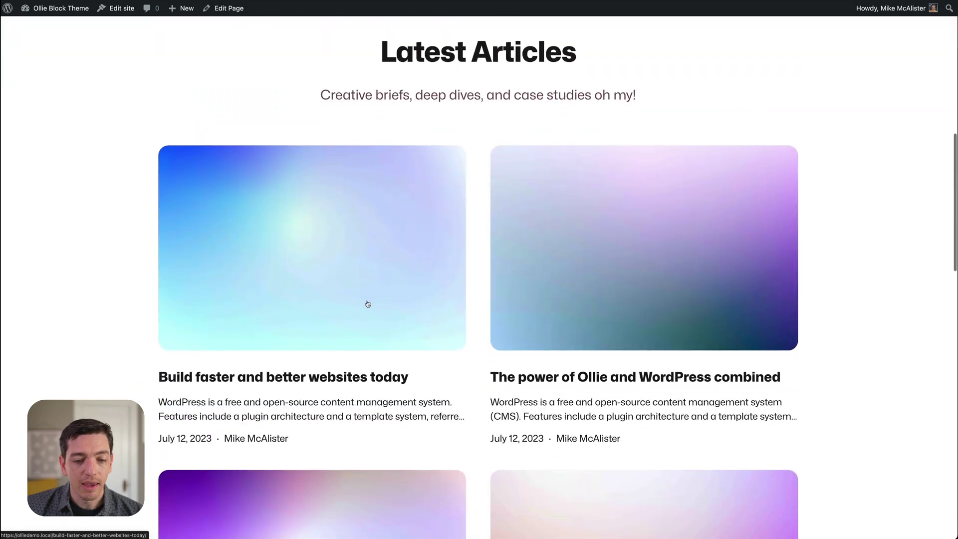
{"action": "scroll", "coordinate": [436, 332], "scroll_direction": "down", "scroll_amount": 1}
{"action": "scroll", "coordinate": [399, 320], "scroll_direction": "down", "scroll_amount": 2}
{"action": "scroll", "coordinate": [403, 318], "scroll_direction": "down", "scroll_amount": 2}
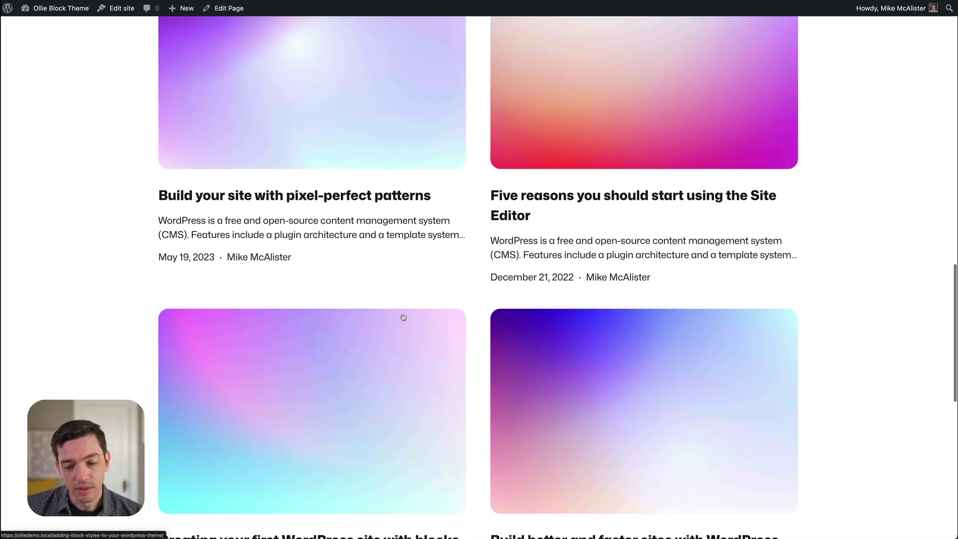
{"action": "scroll", "coordinate": [403, 317], "scroll_direction": "down", "scroll_amount": 3}
{"action": "scroll", "coordinate": [445, 268], "scroll_direction": "up", "scroll_amount": 6}
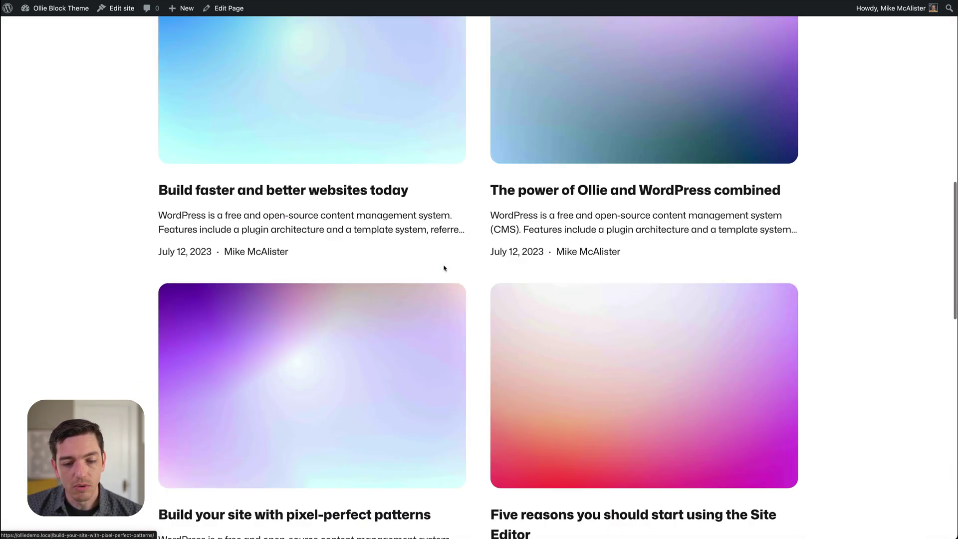
{"action": "scroll", "coordinate": [443, 268], "scroll_direction": "up", "scroll_amount": 5}
{"action": "scroll", "coordinate": [420, 210], "scroll_direction": "up", "scroll_amount": 3}
{"action": "scroll", "coordinate": [407, 155], "scroll_direction": "up", "scroll_amount": 1}
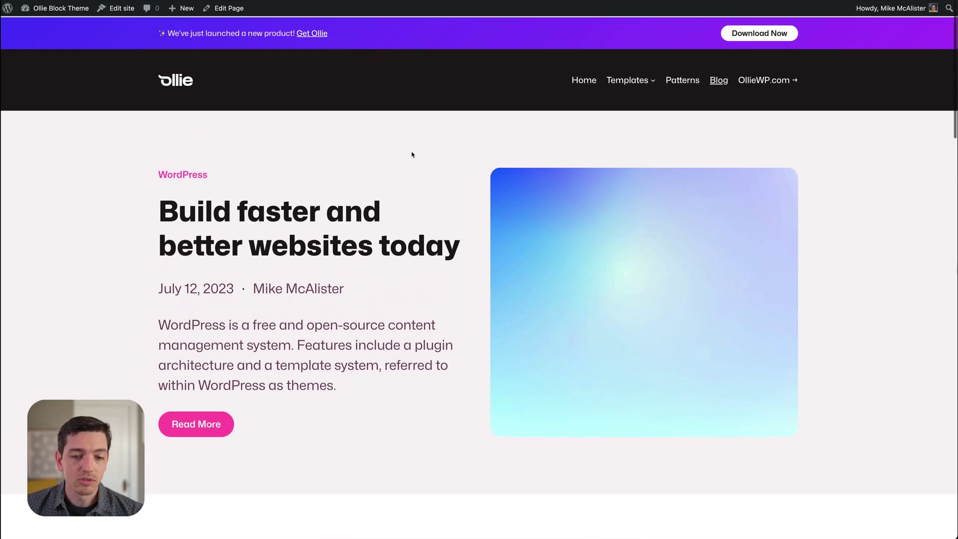